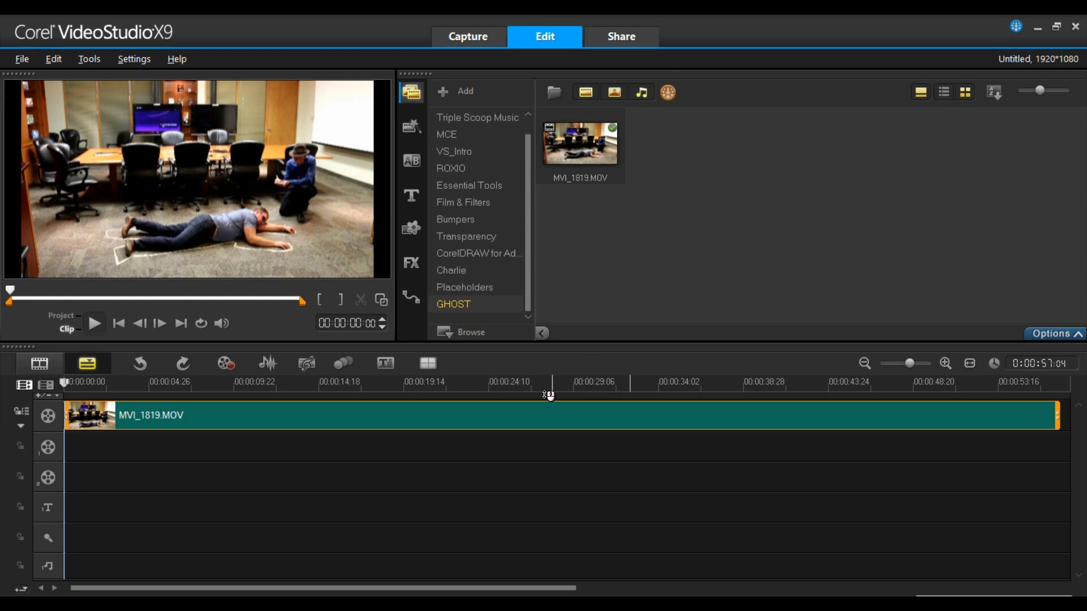
# Split the audio from the MVI_1819.MOV clip and remove the separated audio clip.
pyautogui.rightClick(437, 418)
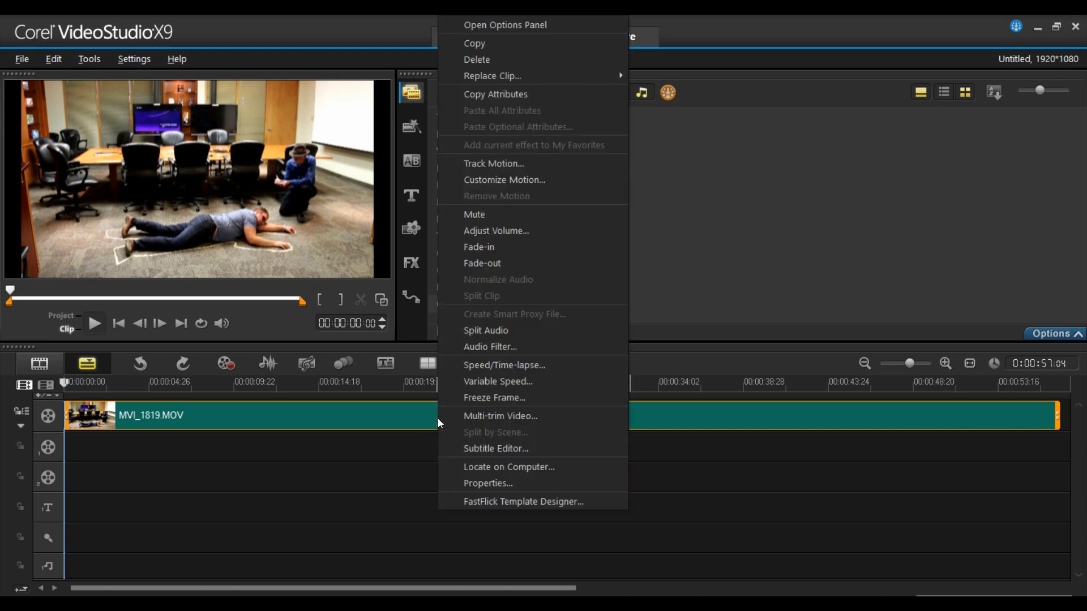
pyautogui.click(514, 334)
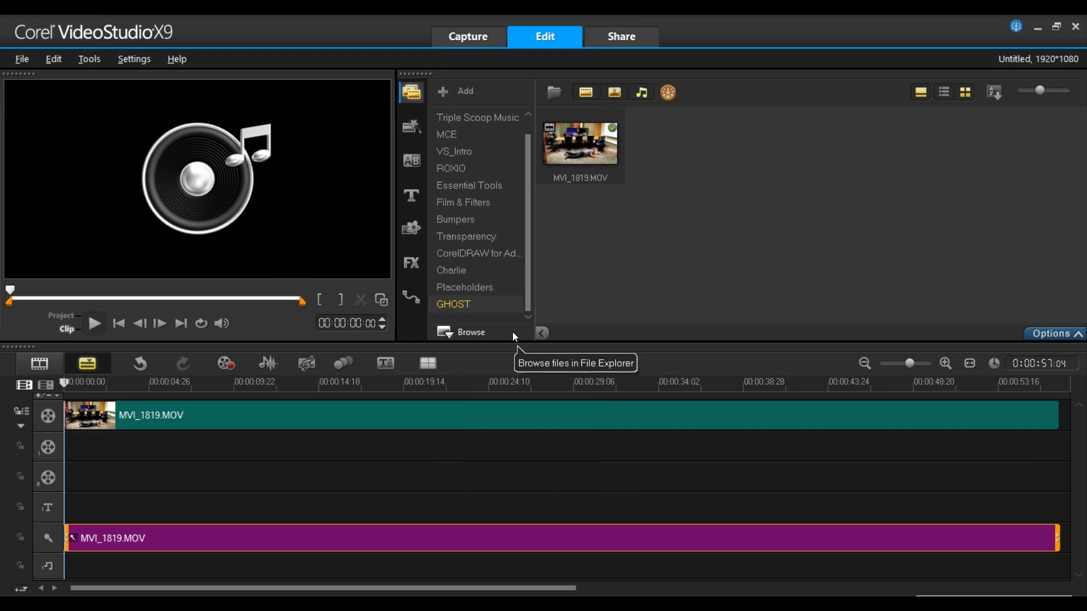
pyautogui.hotkey('ctrl', 'z')
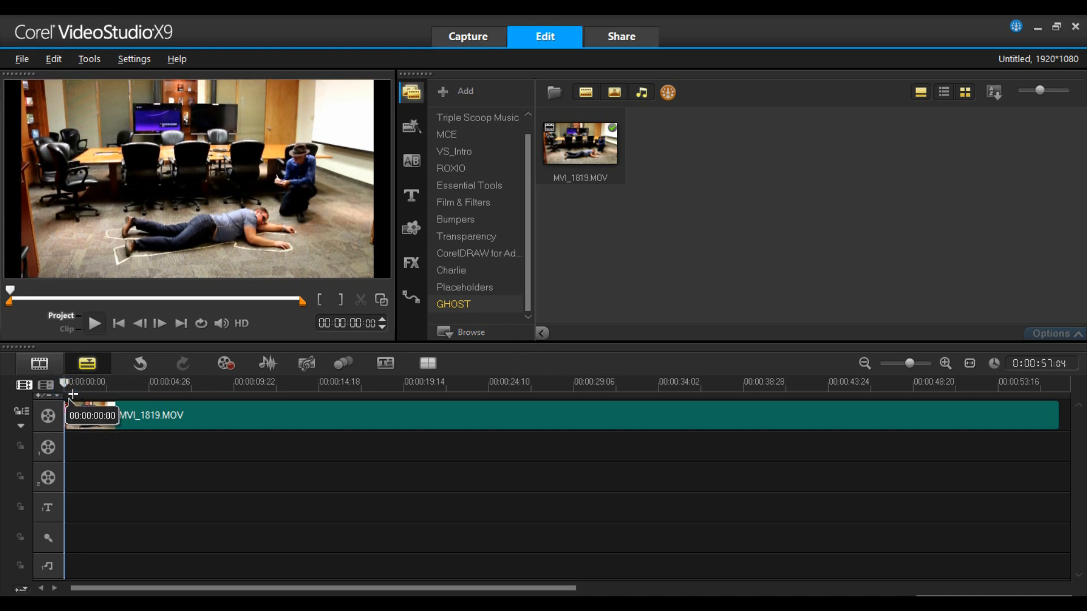
# Split the MVI_1819.MOV clip at 00:00:21:27, where the man is lying on the floor.
pyautogui.moveTo(73, 394); pyautogui.dragTo(455, 372)
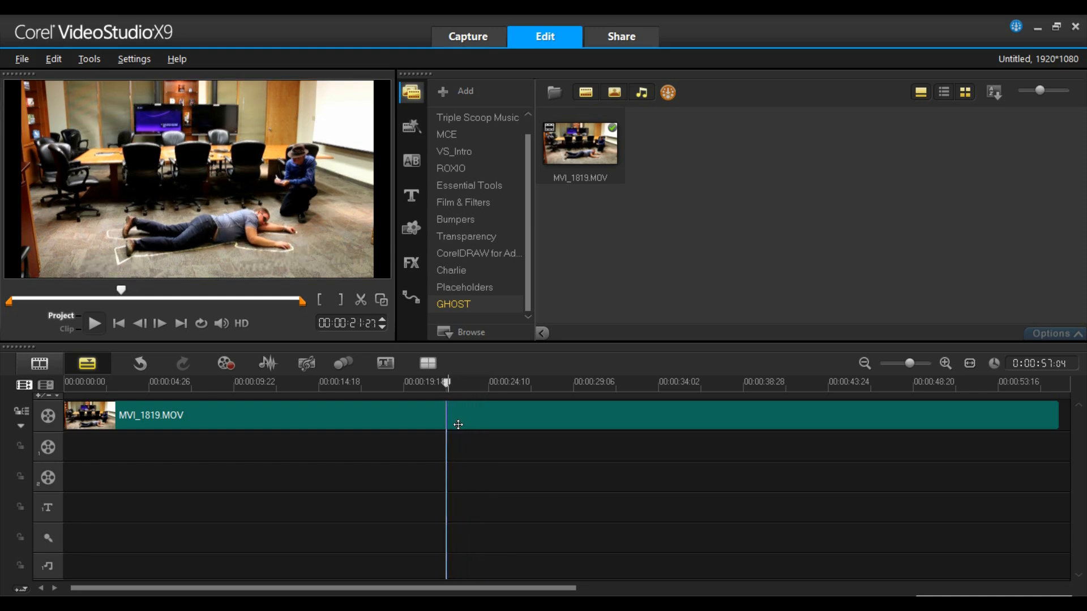
pyautogui.click(457, 425)
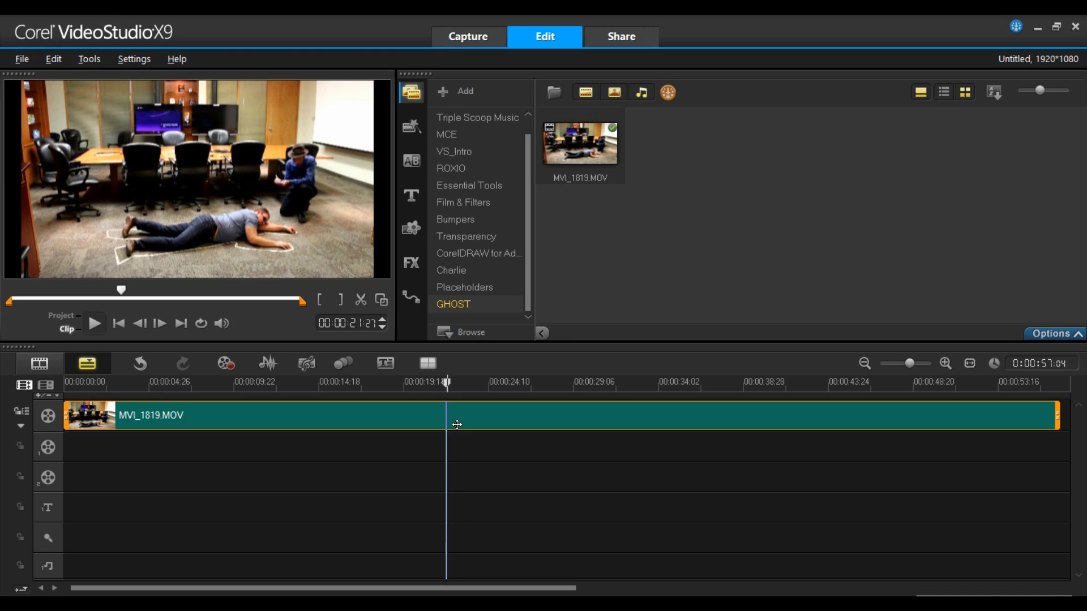
pyautogui.press('s')
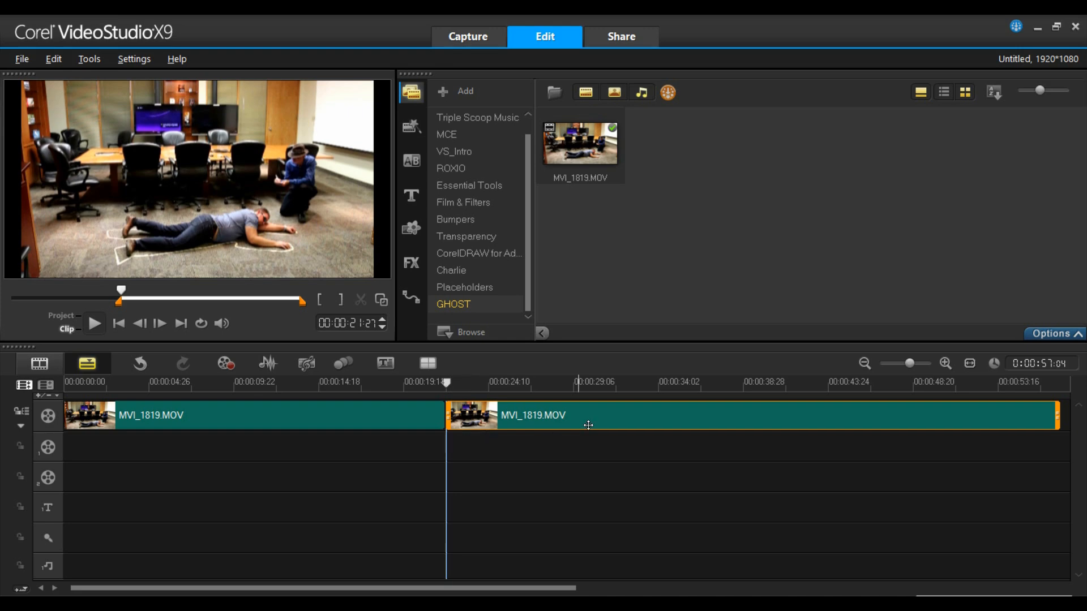
# Move the second part of the clip to the start of the first overlay track and fit it to the screen.
pyautogui.moveTo(589, 425); pyautogui.dragTo(204, 455)
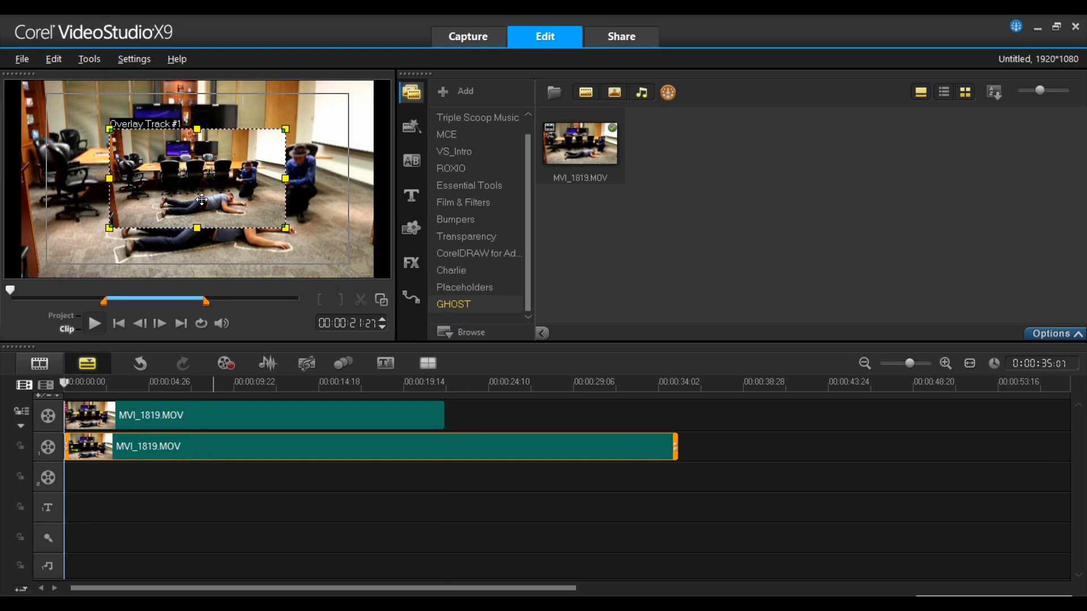
pyautogui.rightClick(199, 178)
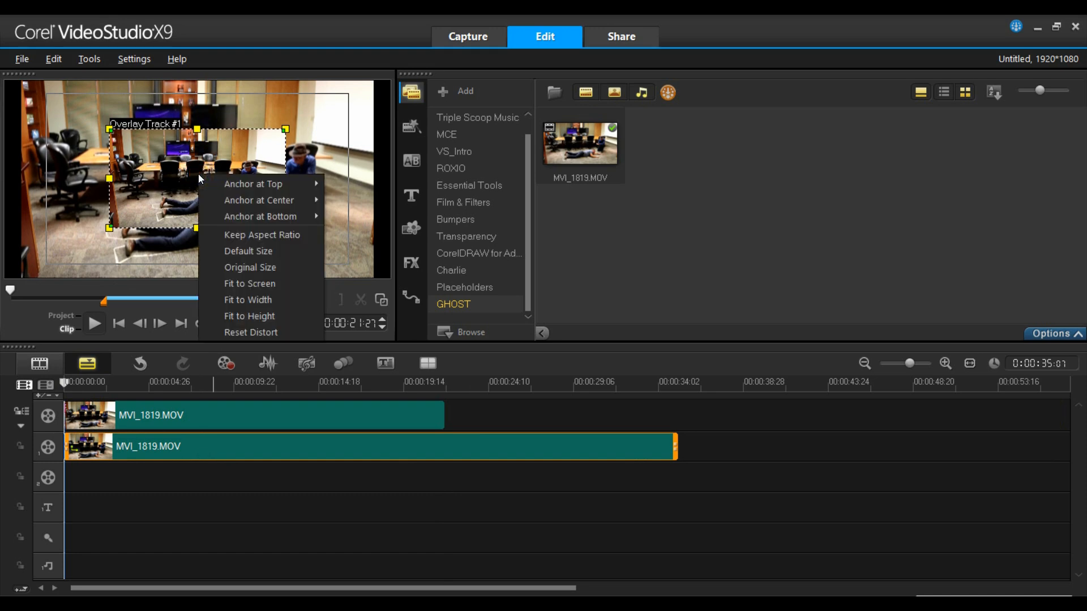
pyautogui.click(267, 284)
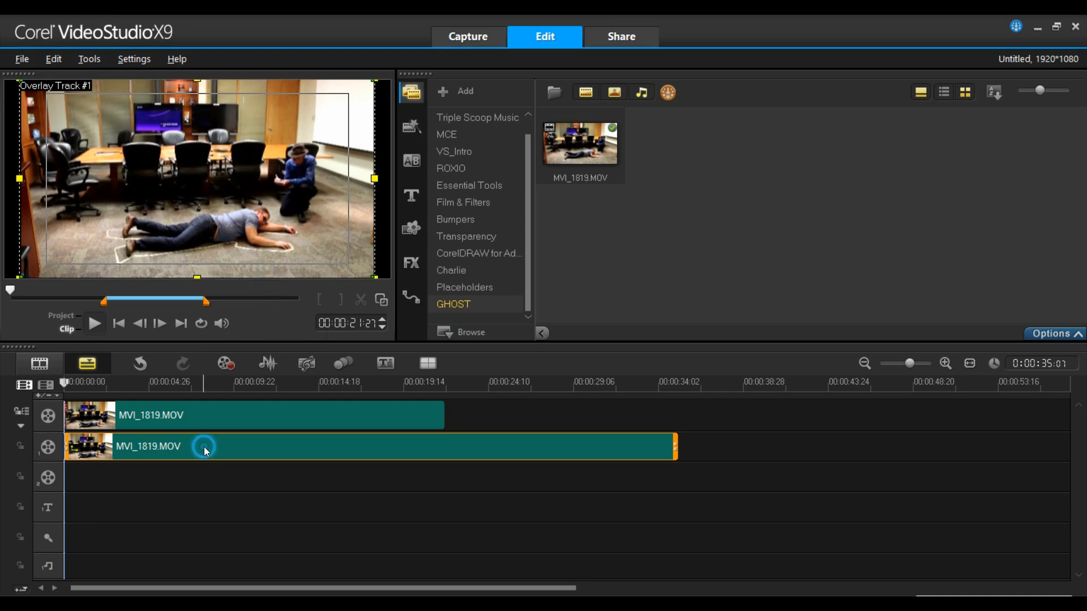
# Split the overlay clip at 00:00:26:04 and delete the part after the cut.
pyautogui.click(73, 389)
pyautogui.moveTo(72, 390); pyautogui.dragTo(528, 388)
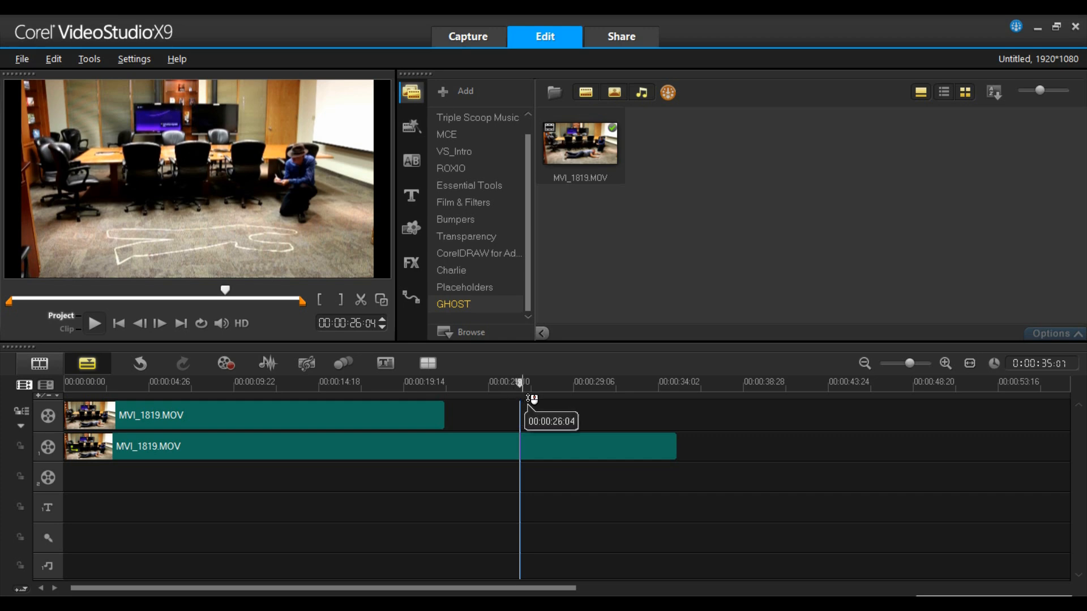
pyautogui.click(531, 454)
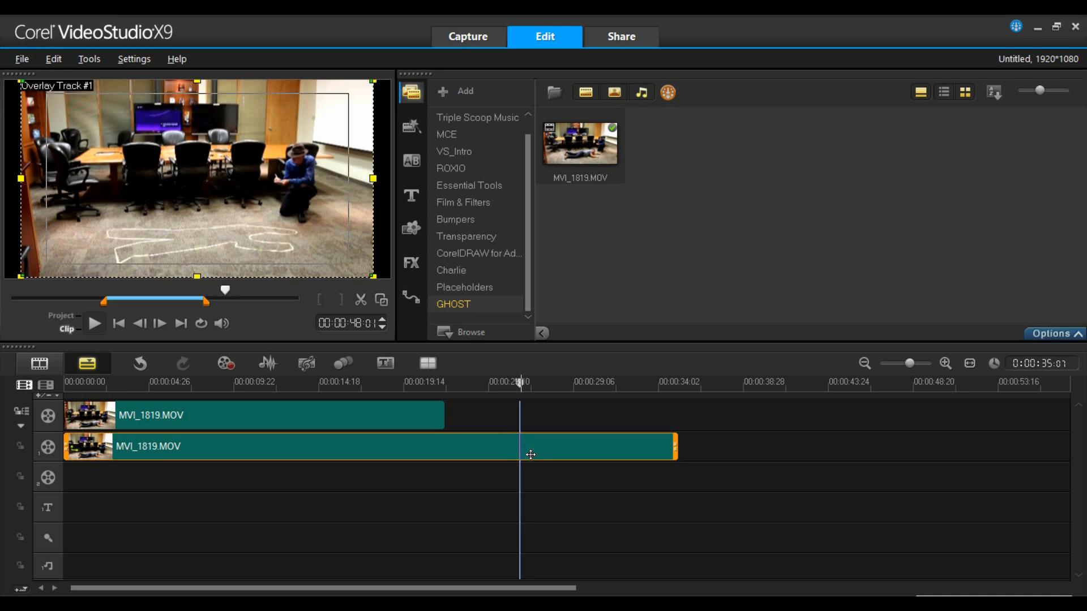
pyautogui.press('s')
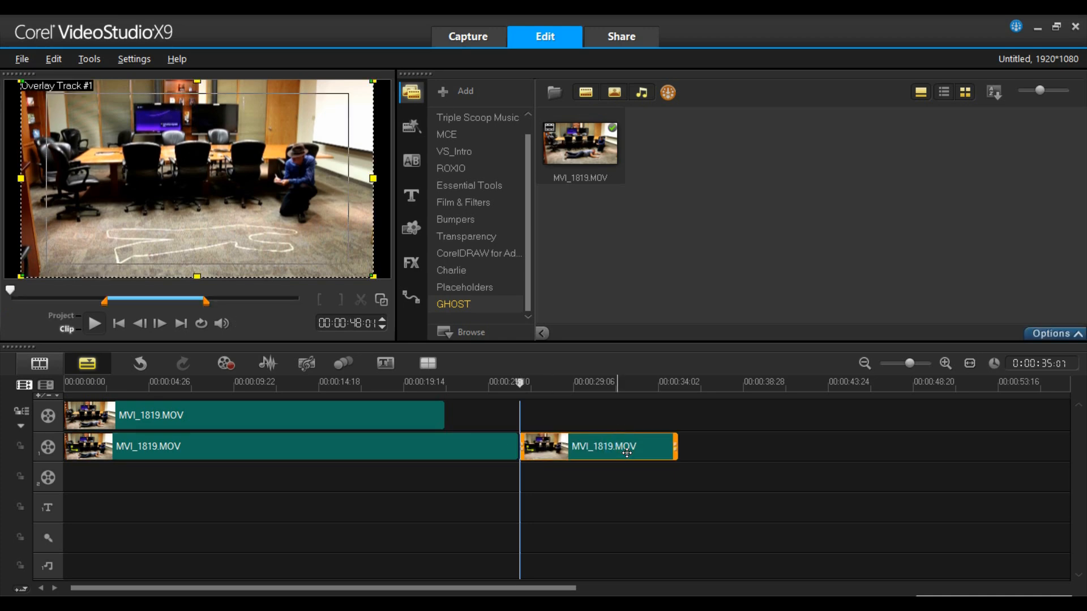
pyautogui.press('Delete')
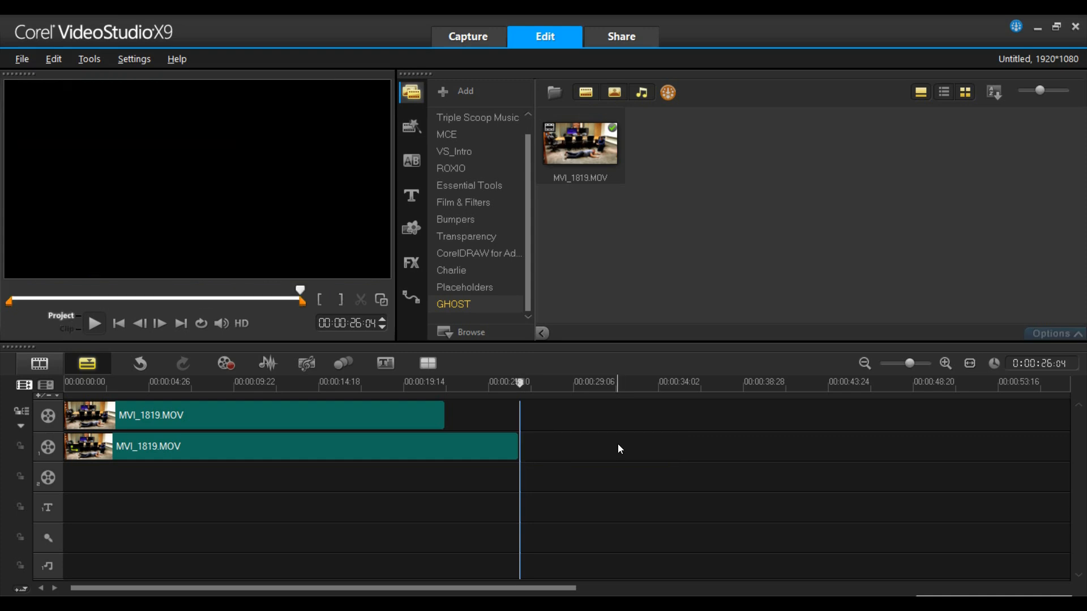
pyautogui.click(280, 459)
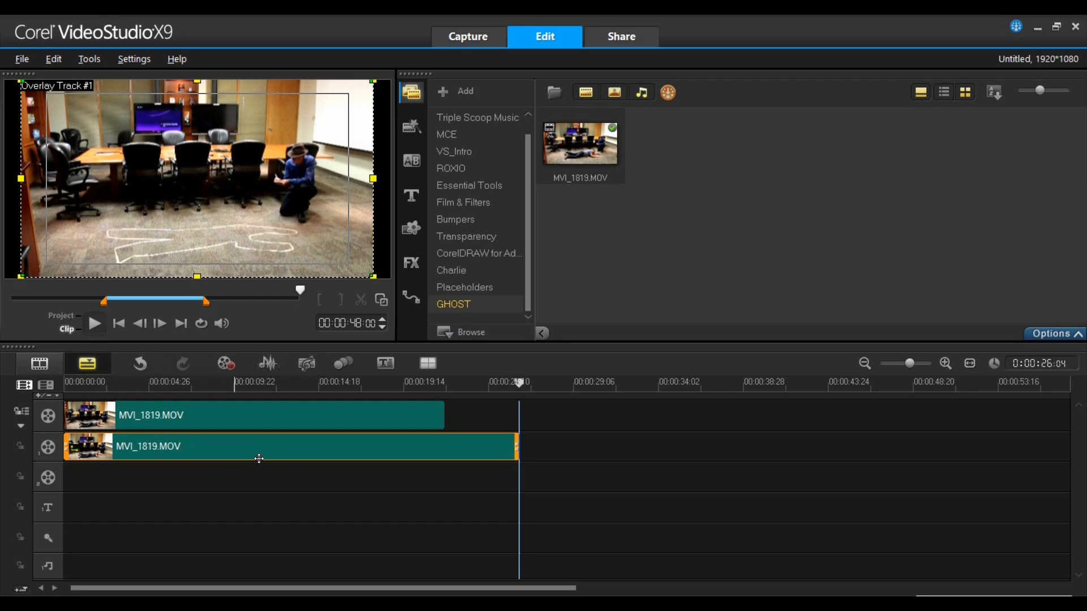
pyautogui.doubleClick(396, 461)
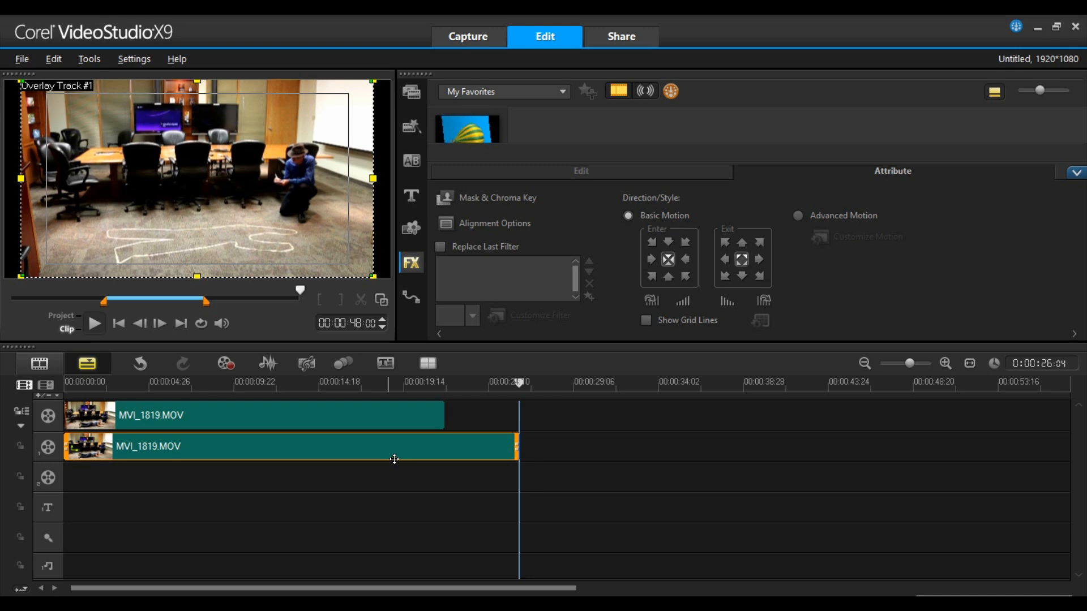
pyautogui.click(585, 173)
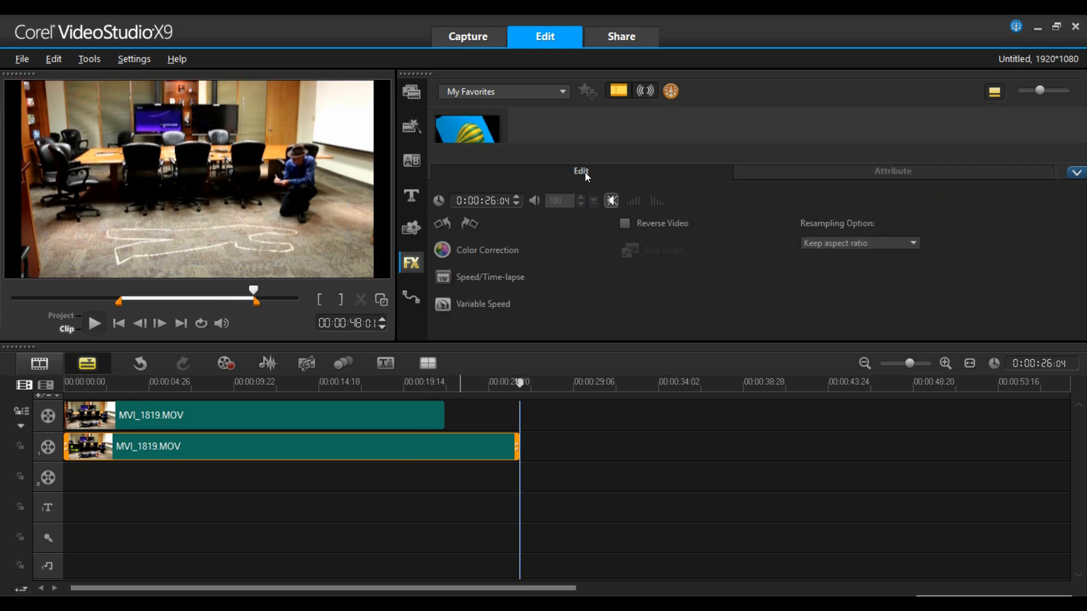
pyautogui.click(493, 278)
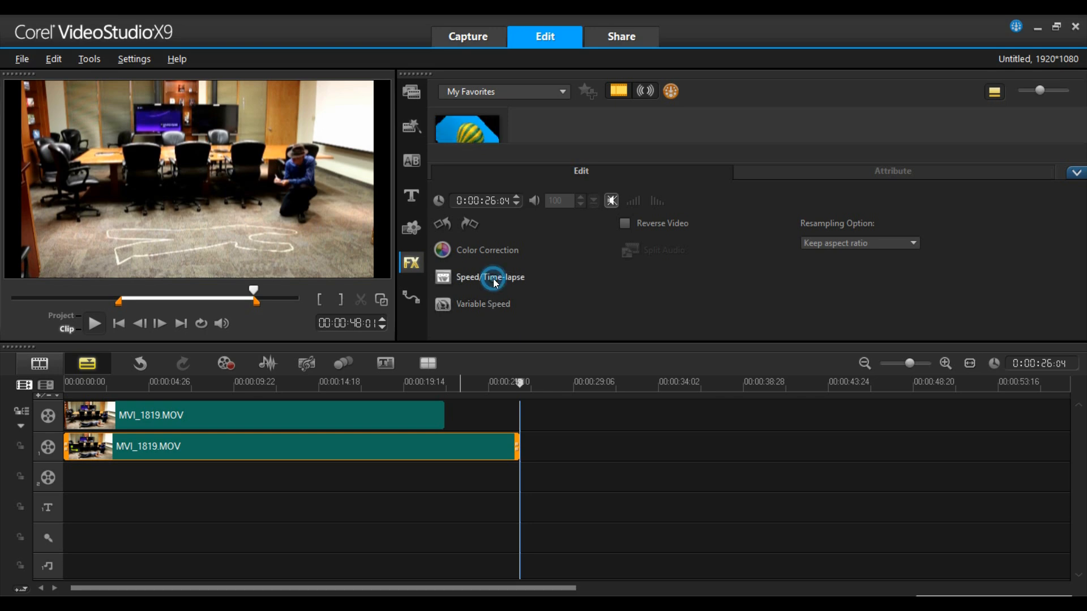
pyautogui.moveTo(520, 164); pyautogui.dragTo(707, 155)
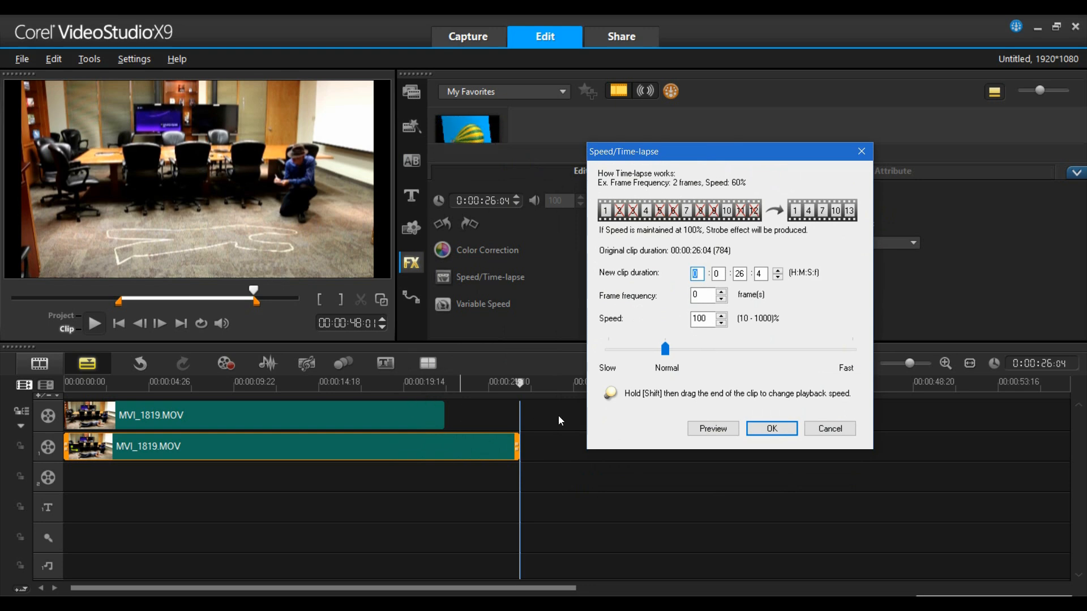
pyautogui.click(838, 429)
# Match the overlay clip's length to the main clip by setting its Speed/Time-lapse duration to 0:0:21:27.
pyautogui.click(441, 420)
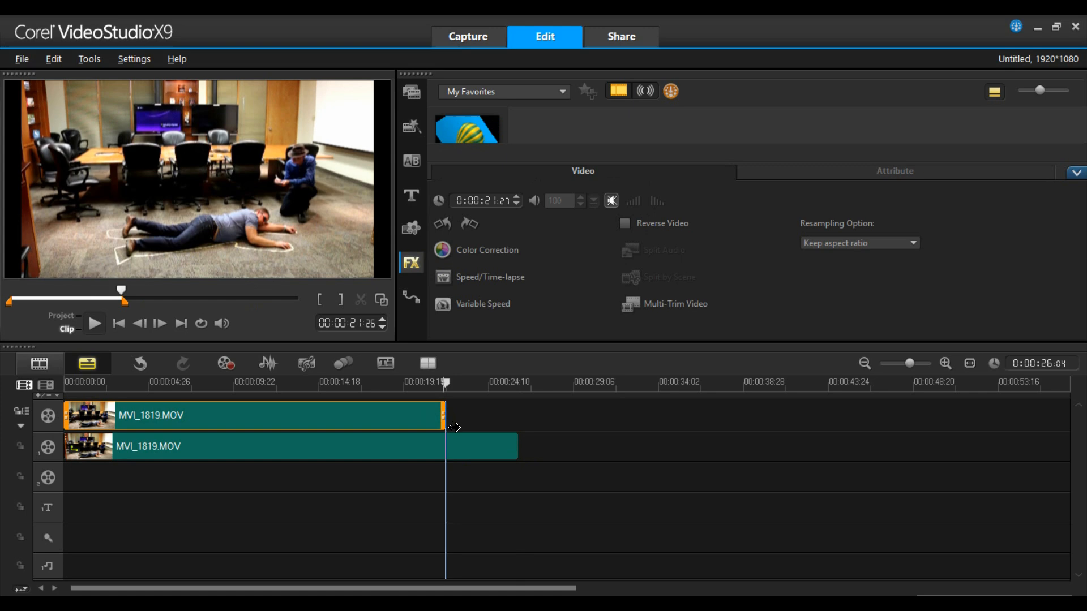
pyautogui.moveTo(445, 418); pyautogui.dragTo(455, 427)
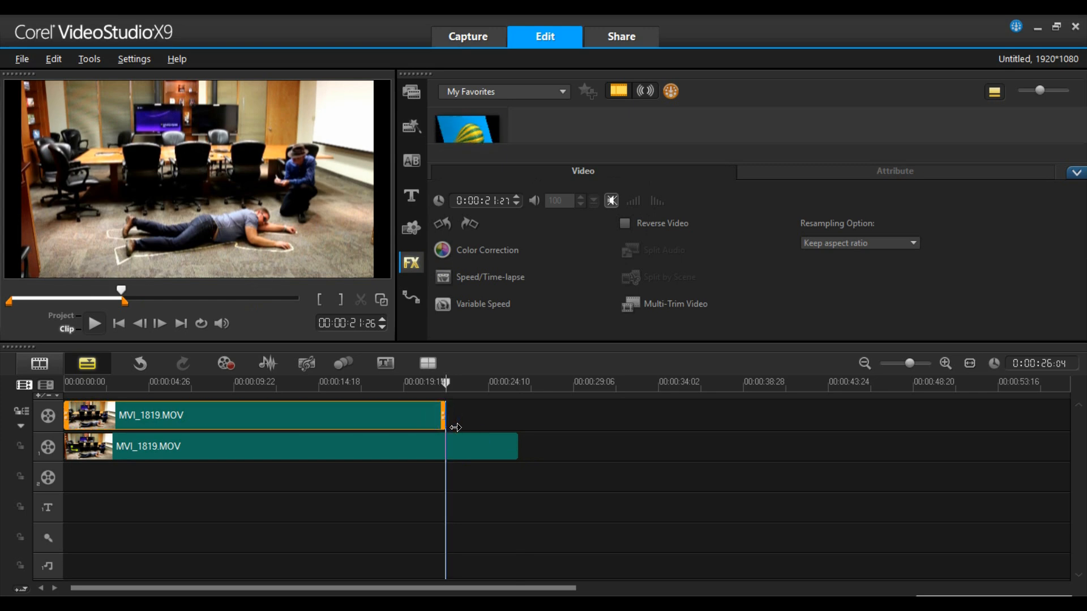
pyautogui.click(417, 450)
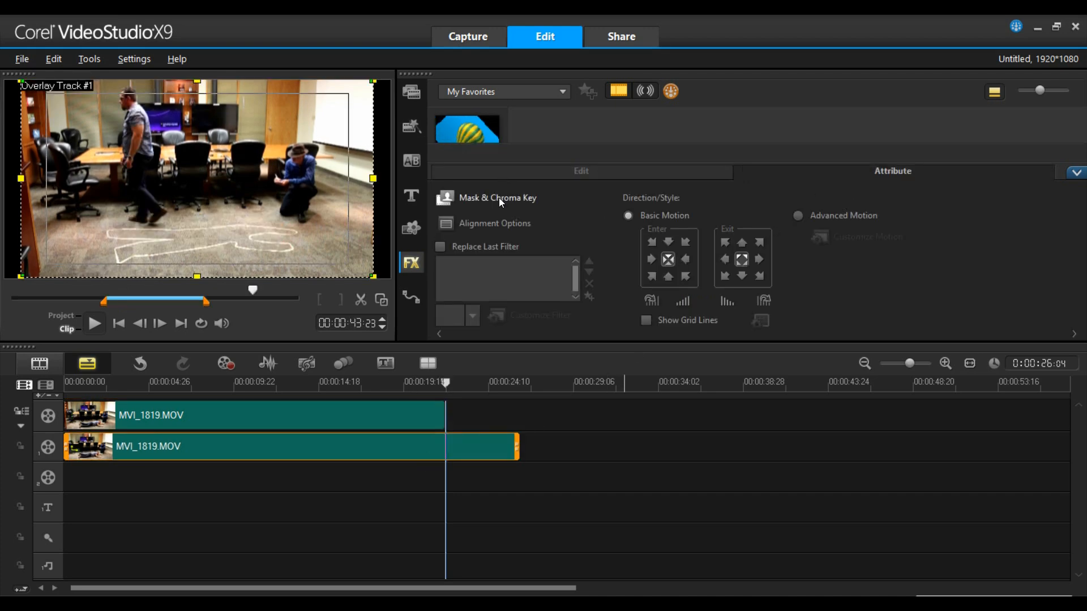
pyautogui.click(500, 177)
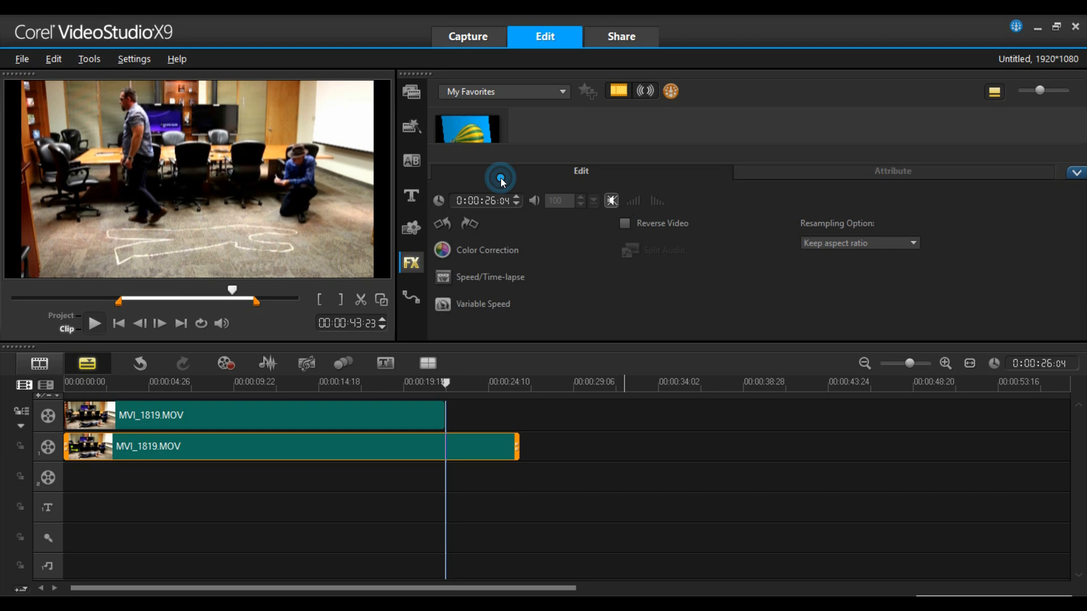
pyautogui.click(474, 277)
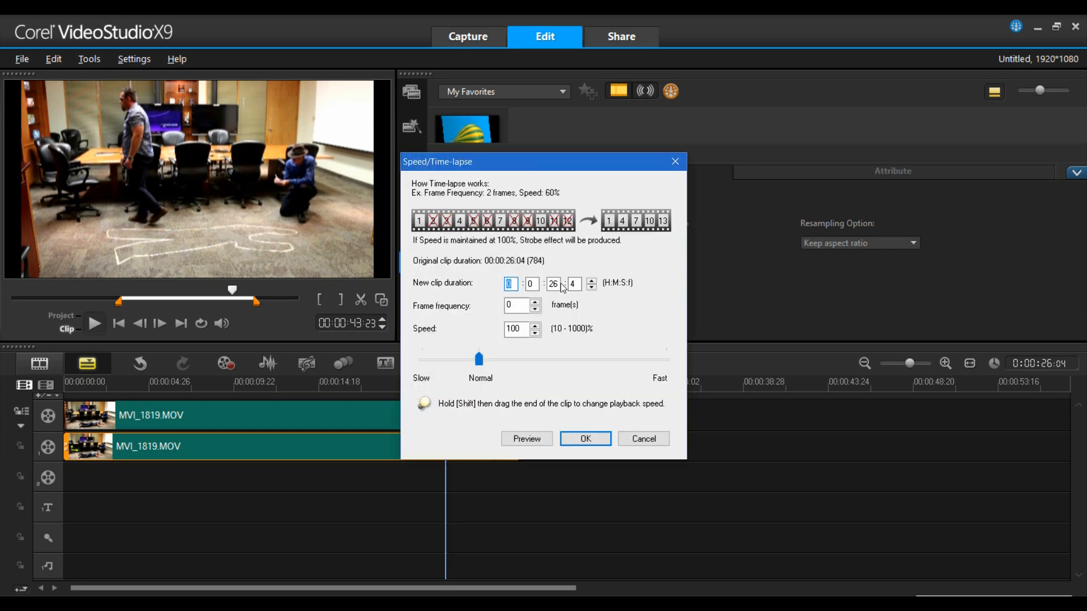
pyautogui.moveTo(545, 166); pyautogui.dragTo(642, 129)
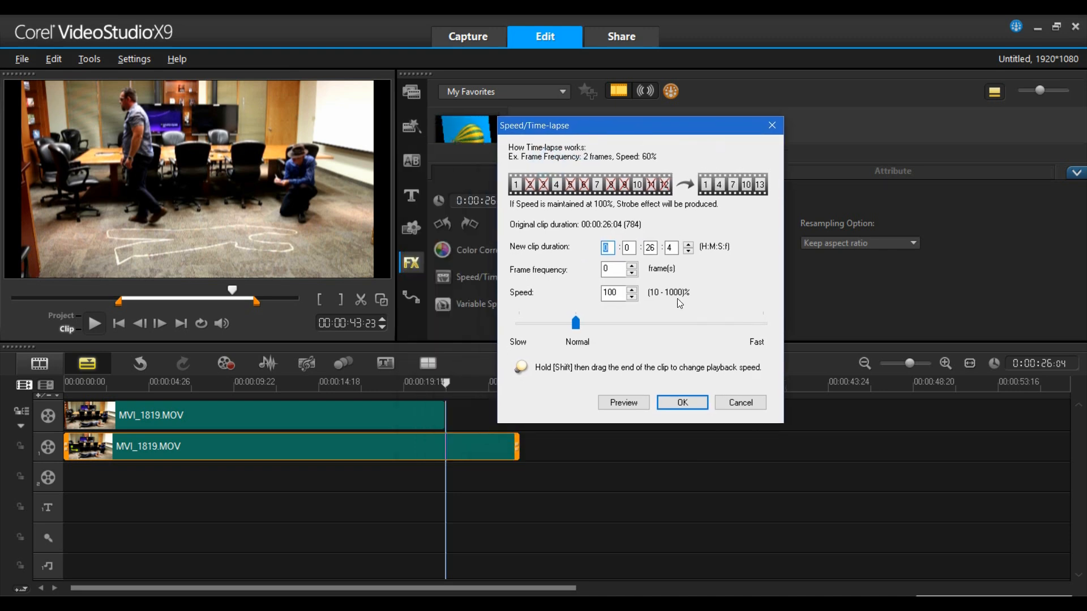
pyautogui.moveTo(576, 324); pyautogui.dragTo(581, 323)
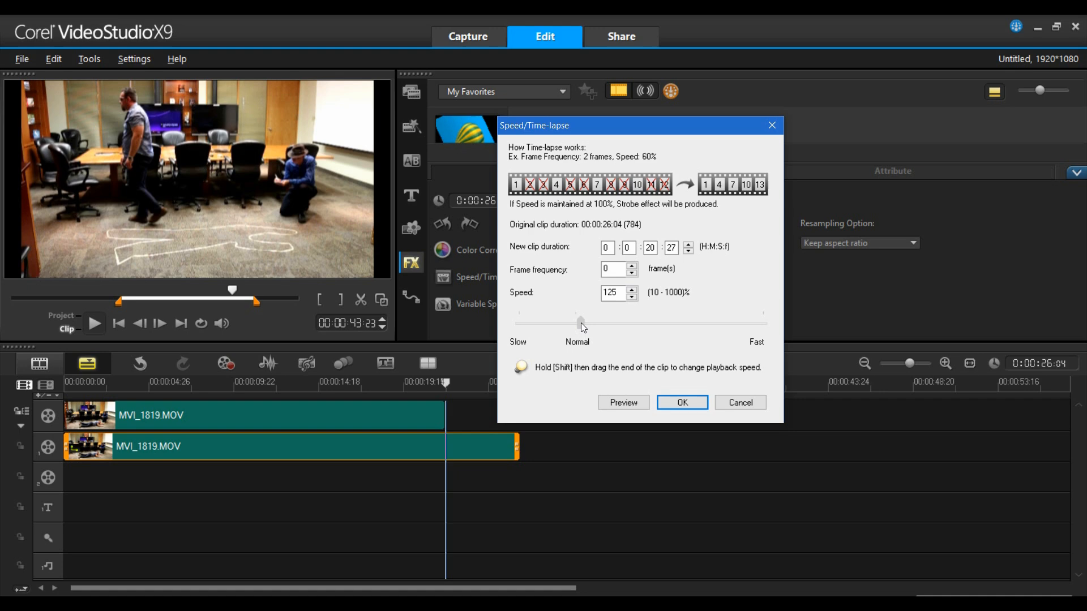
pyautogui.click(688, 245)
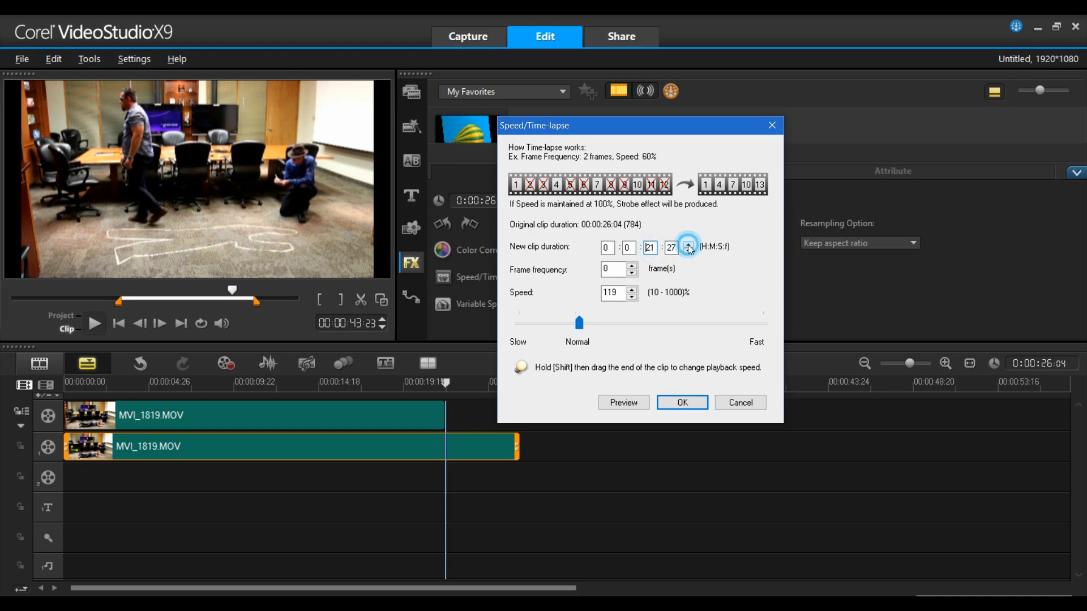
pyautogui.click(686, 402)
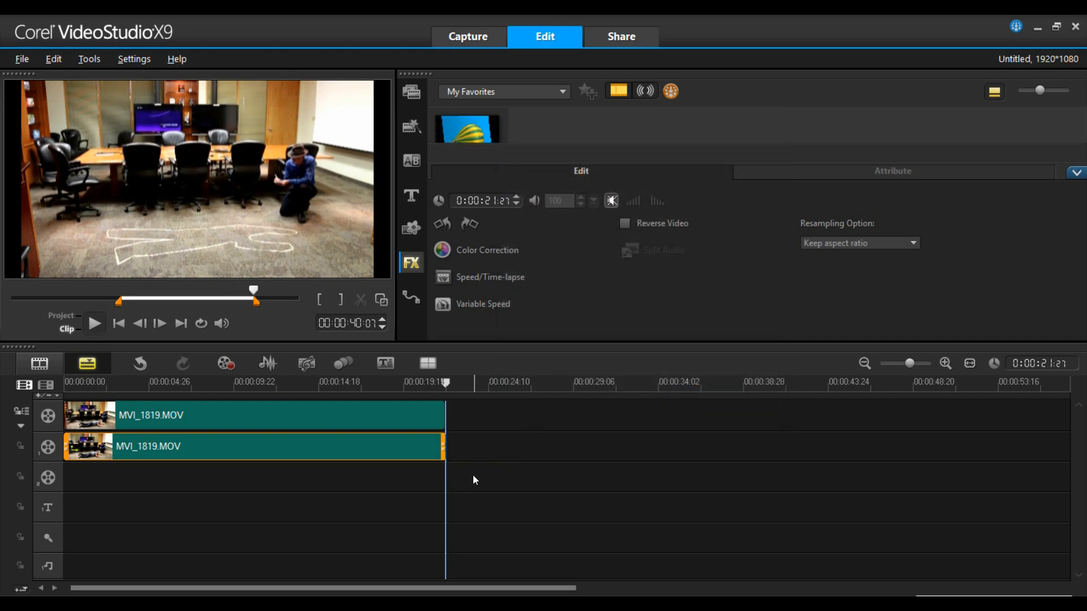
# Apply chroma key overlay options to the overlay clip with white as the similarity colour.
pyautogui.click(384, 446)
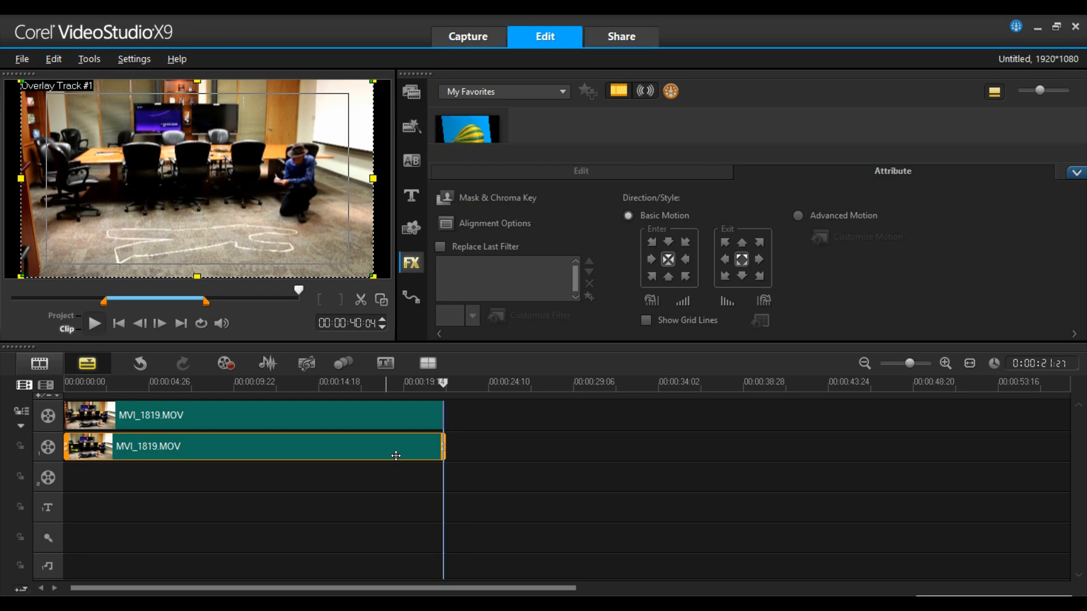
pyautogui.click(515, 203)
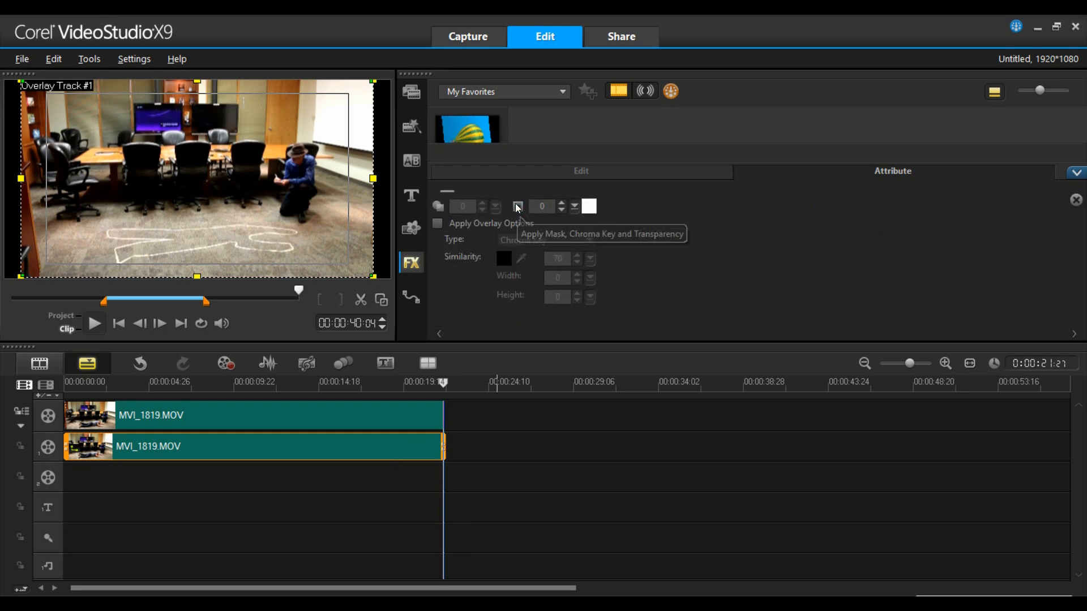
pyautogui.click(439, 219)
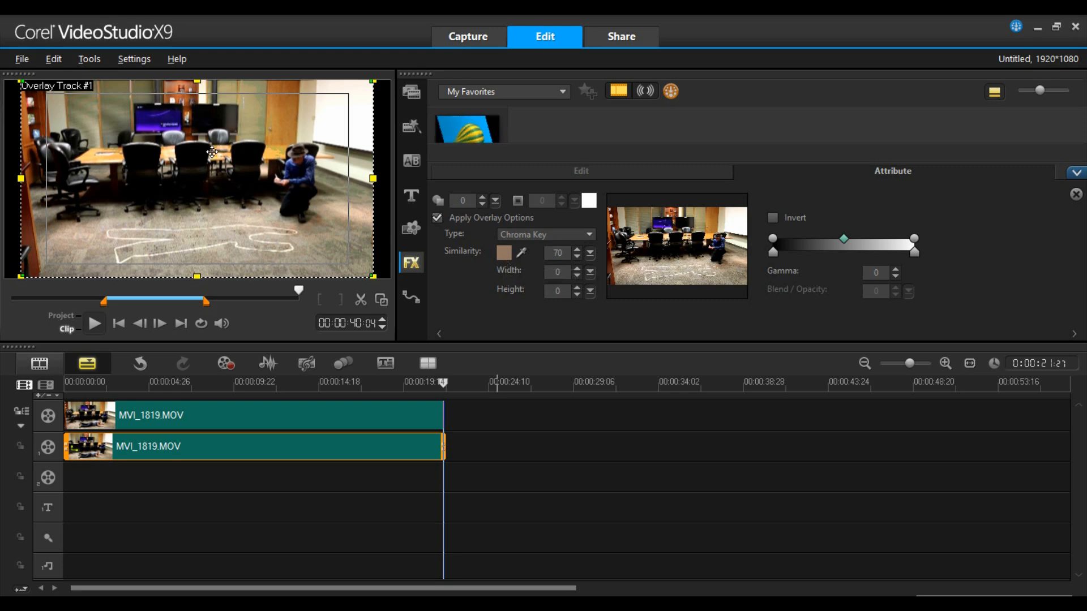
pyautogui.click(511, 253)
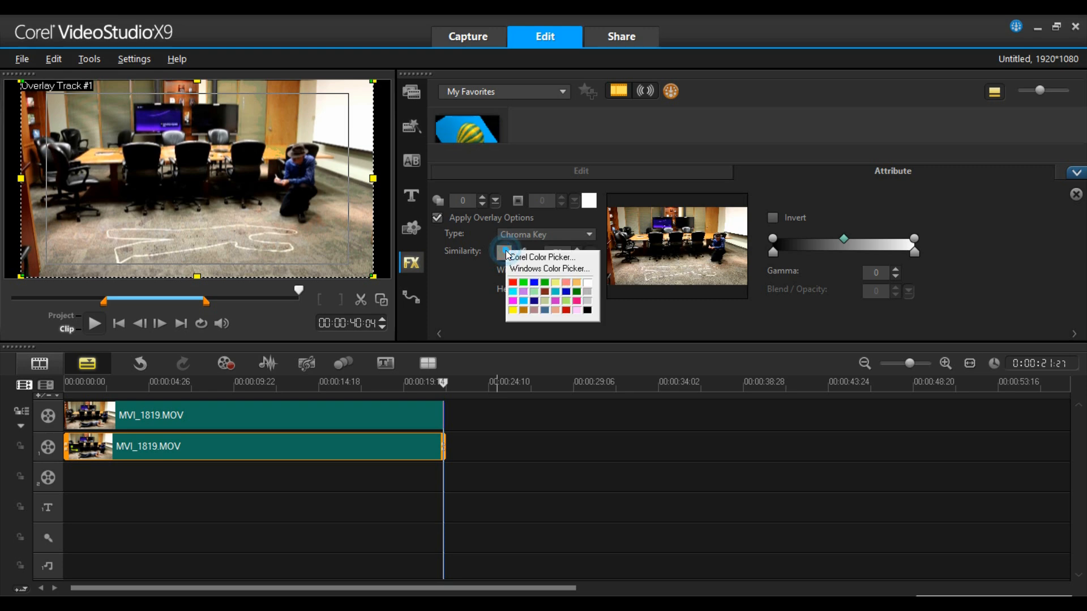
pyautogui.click(589, 290)
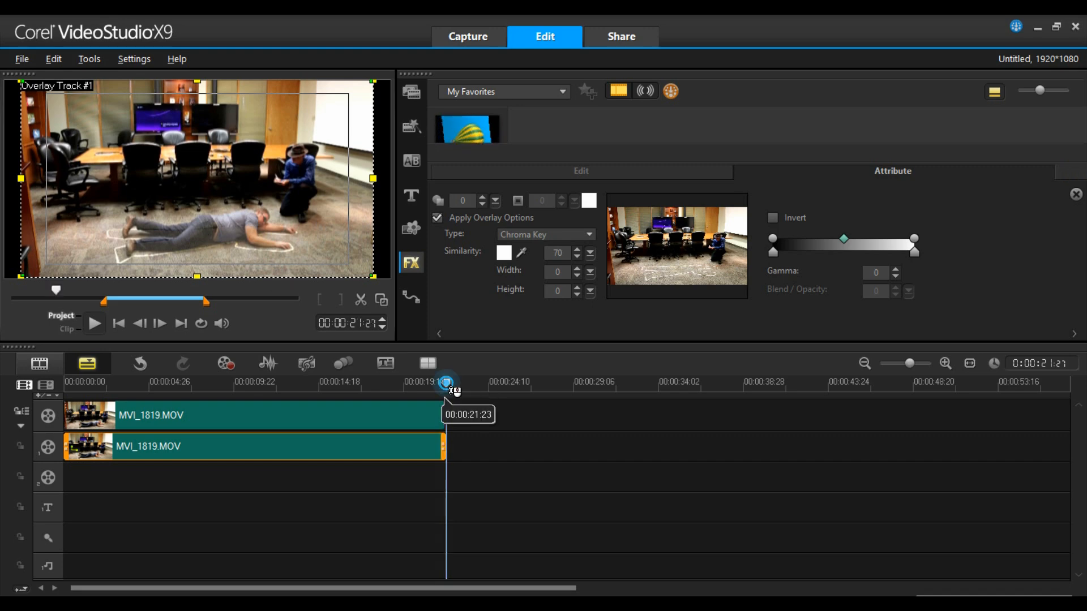
# Play the project from the beginning to review the ghost overlay.
pyautogui.moveTo(454, 388); pyautogui.dragTo(30, 377)
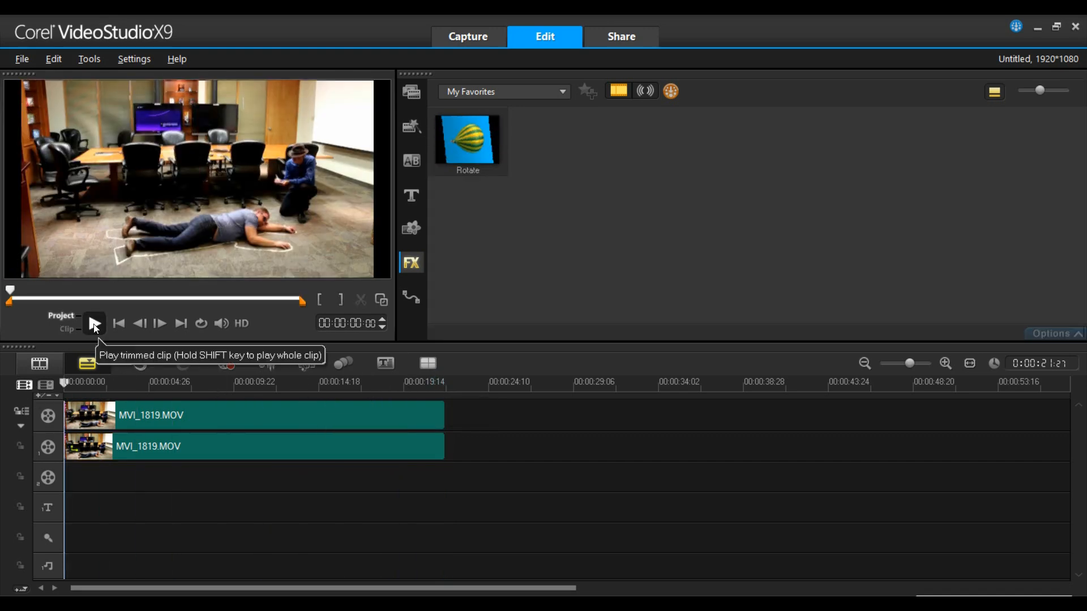
pyautogui.click(95, 325)
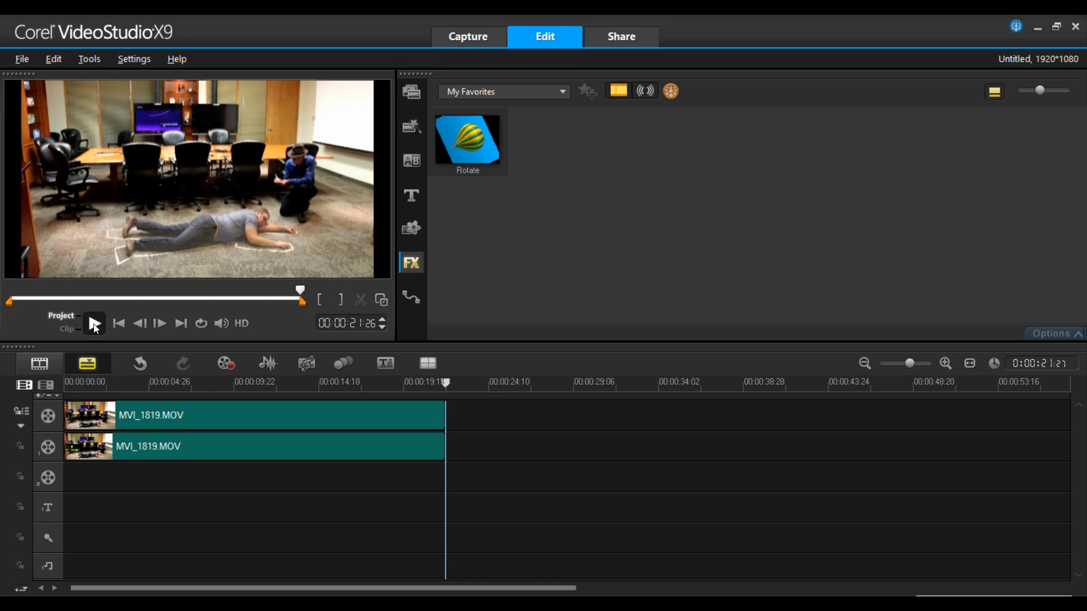
# Open the Mask & Chroma Key options of the overlay clip.
pyautogui.doubleClick(220, 459)
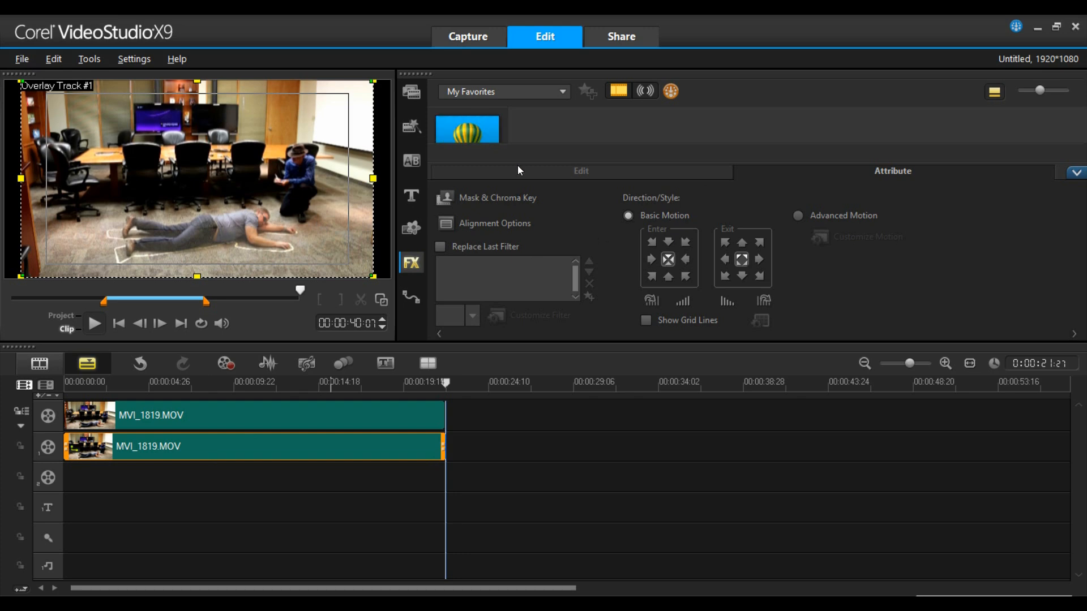
pyautogui.click(526, 200)
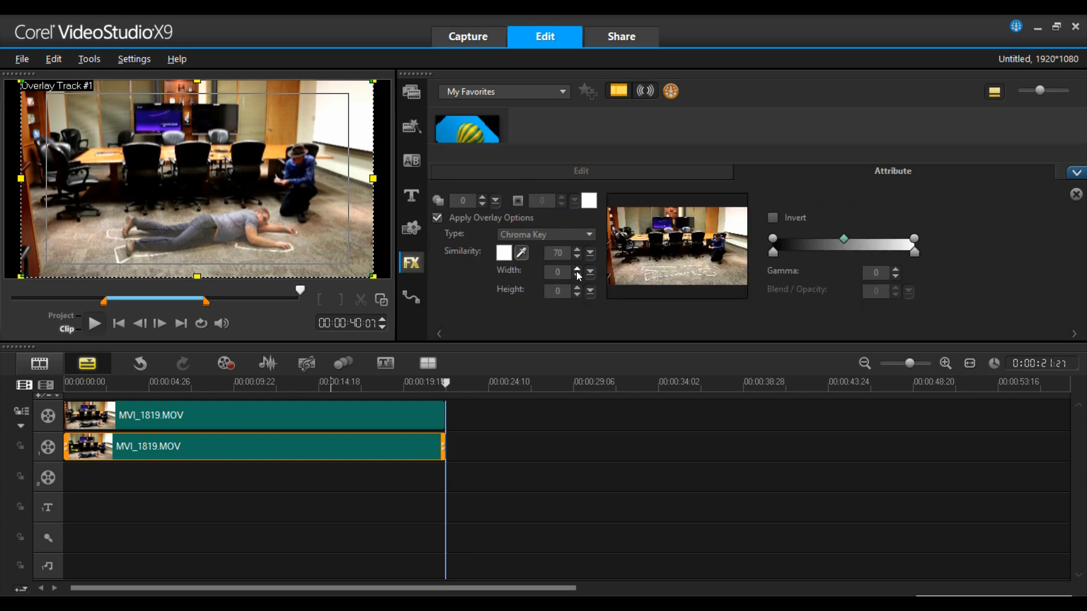